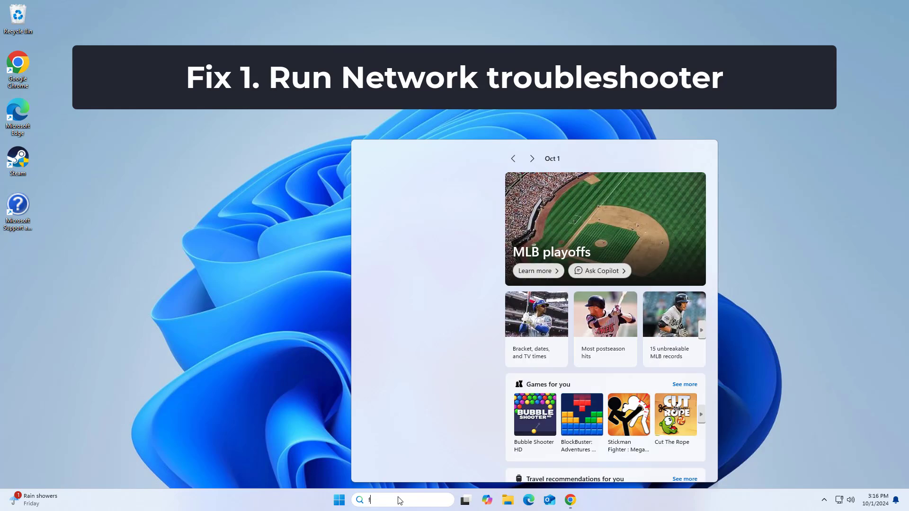
# - Search Windows for "fix network", run the network troubleshooter on the connection to the Internet, and close it when it finishes
pyautogui.write('ix netw')
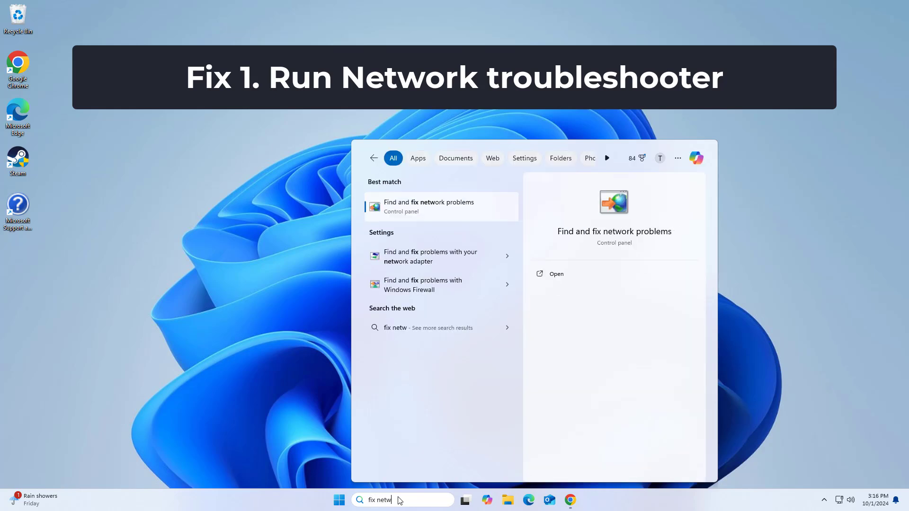
pyautogui.write('ork')
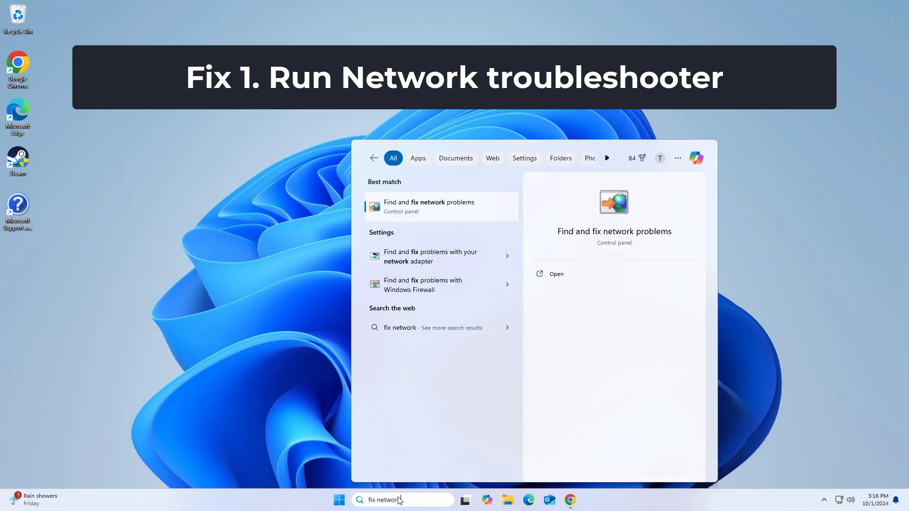
pyautogui.click(409, 209)
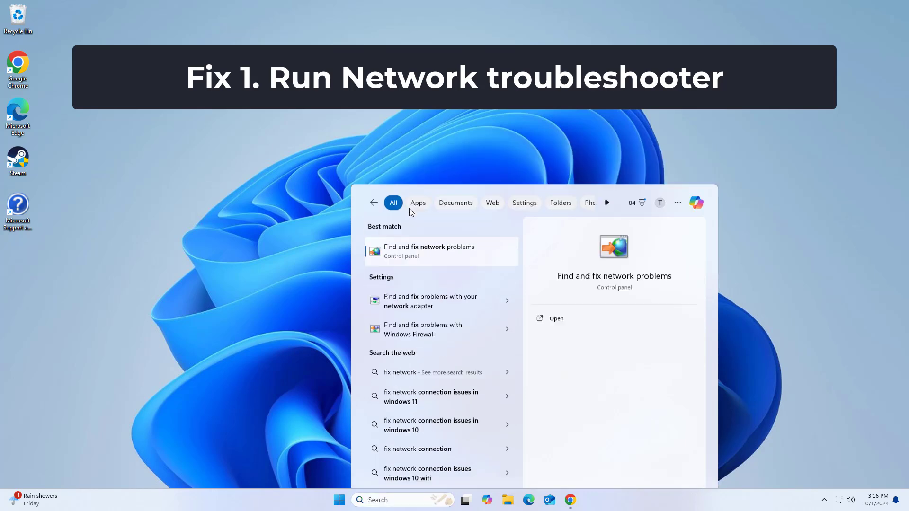
pyautogui.click(523, 340)
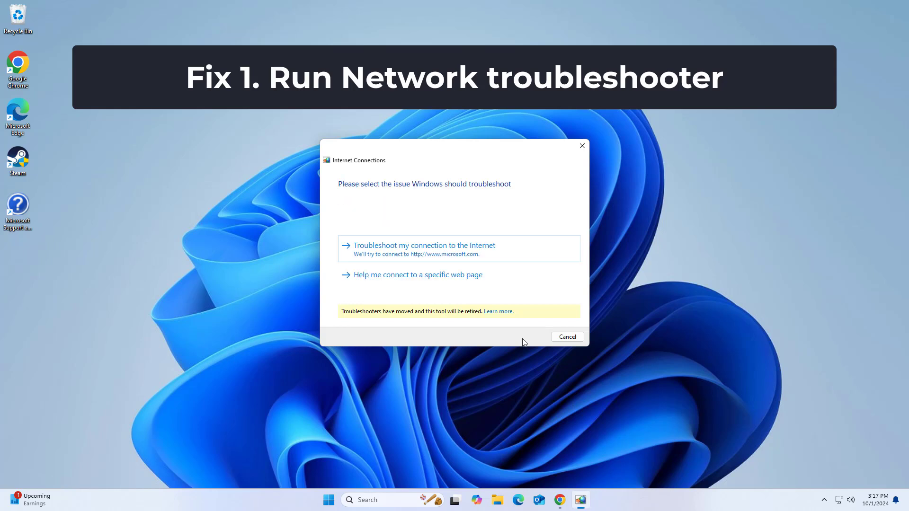
pyautogui.click(423, 248)
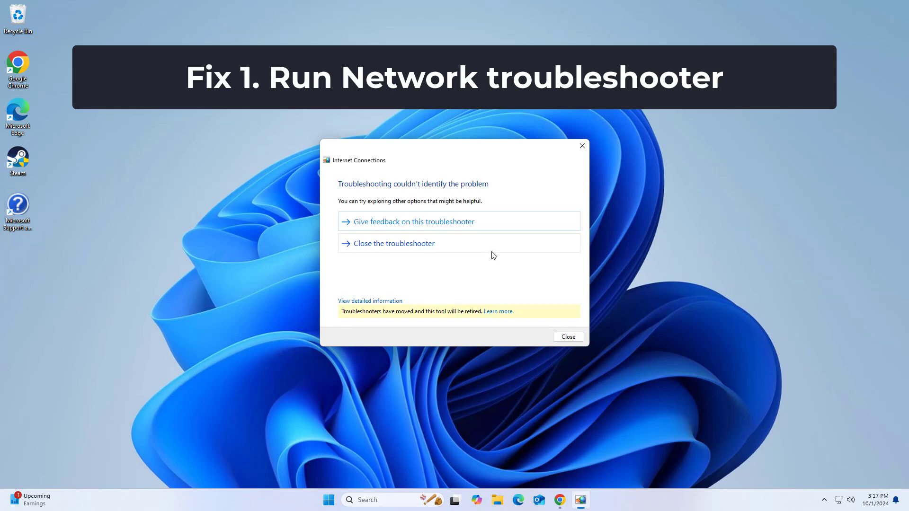
pyautogui.click(474, 248)
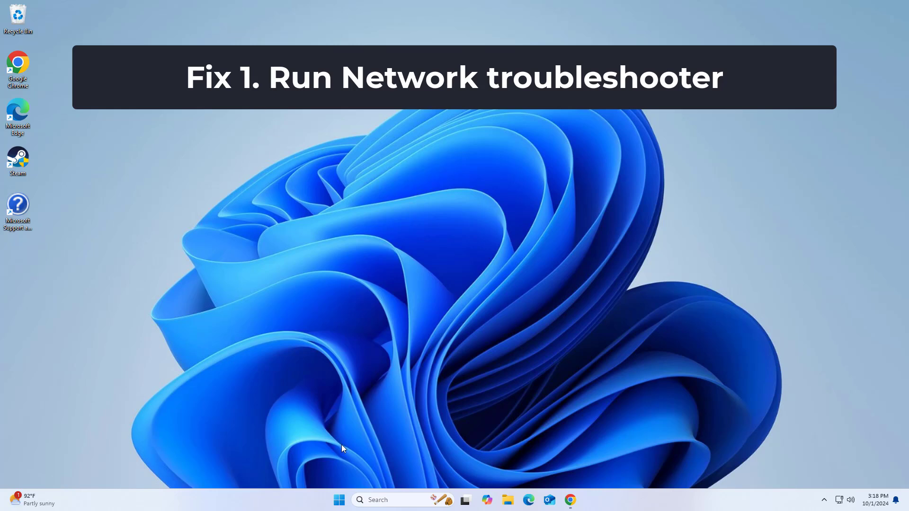
# - Open the Ethernet connection's properties in the network settings and switch its DNS server assignment to Manual
pyautogui.rightClick(342, 501)
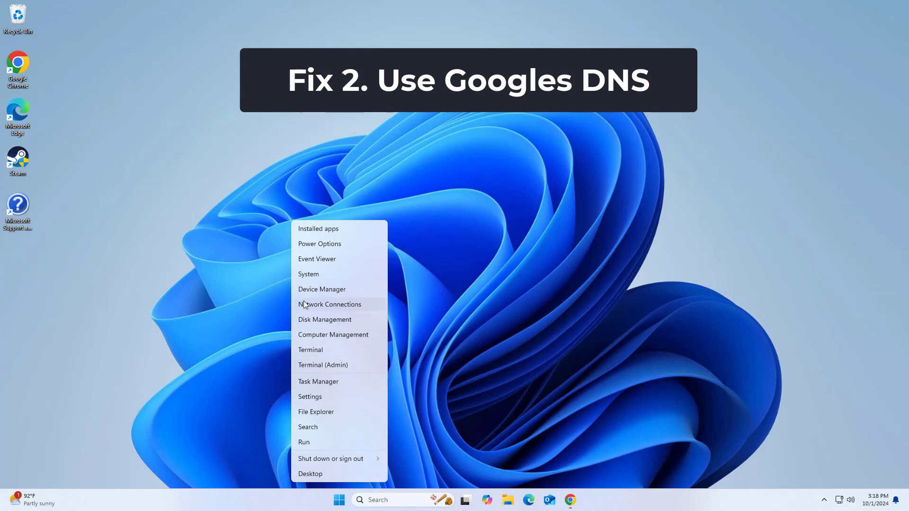
pyautogui.click(330, 304)
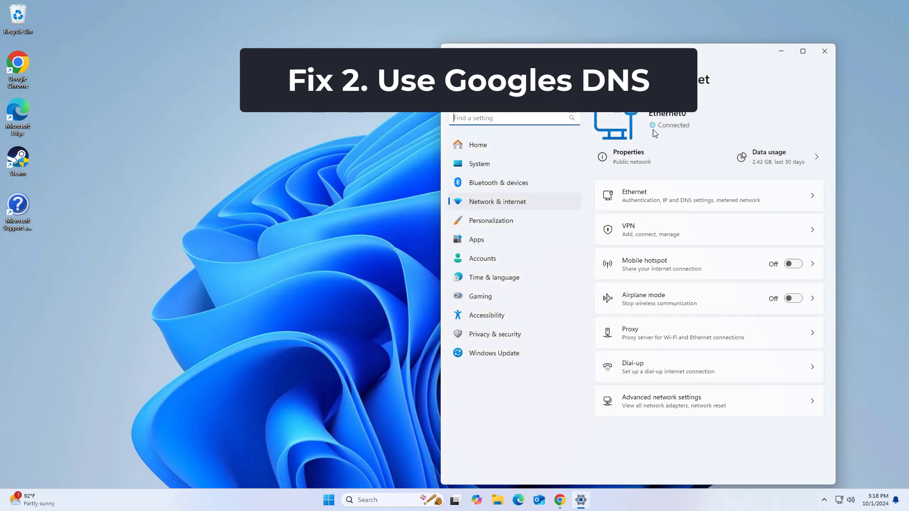
pyautogui.click(624, 153)
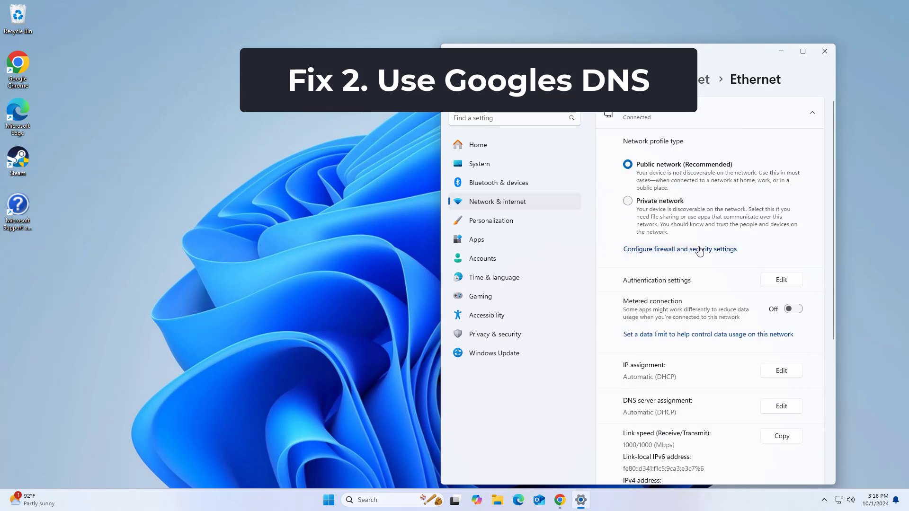
pyautogui.scroll(-1, 700, 250)
pyautogui.scroll(-1, 699, 250)
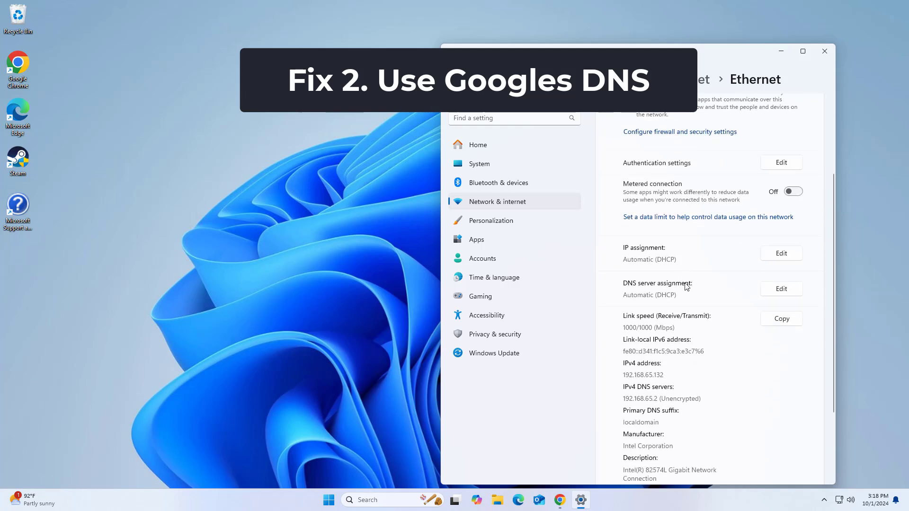
pyautogui.click(789, 289)
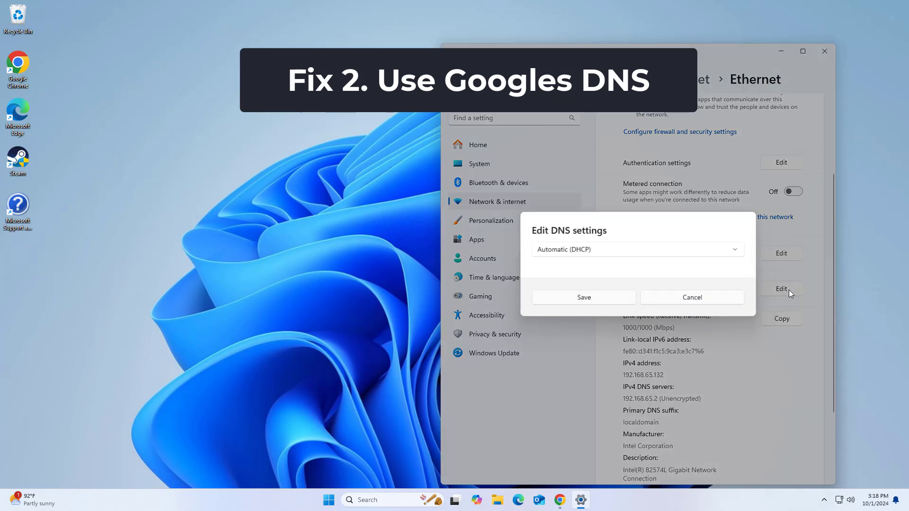
pyautogui.click(653, 254)
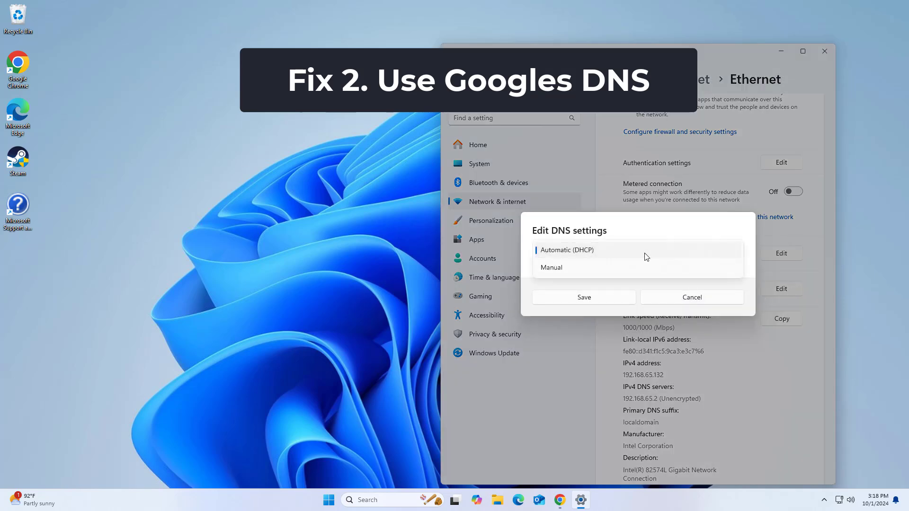
pyautogui.click(595, 270)
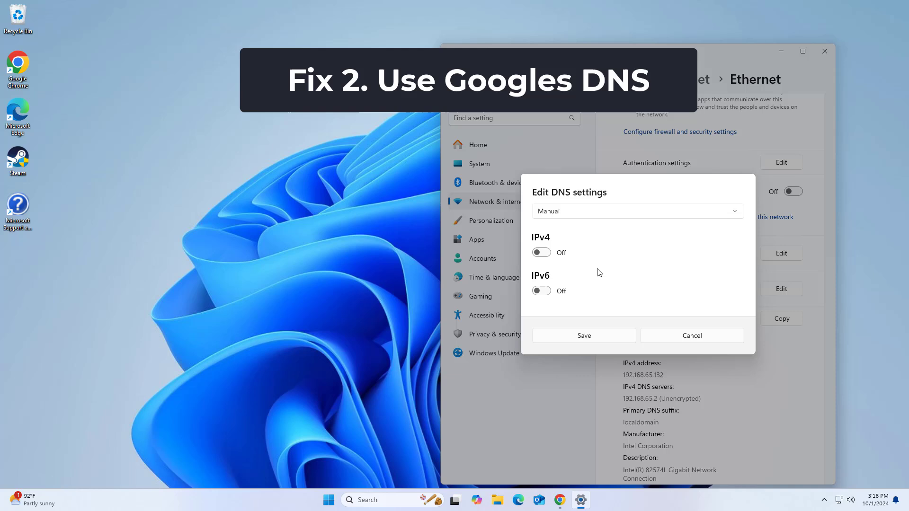
# - Enable IPv4 with preferred DNS 8.8.8.8 and alternate DNS 8.8.4.4, save the DNS settings, and close Settings
pyautogui.click(541, 252)
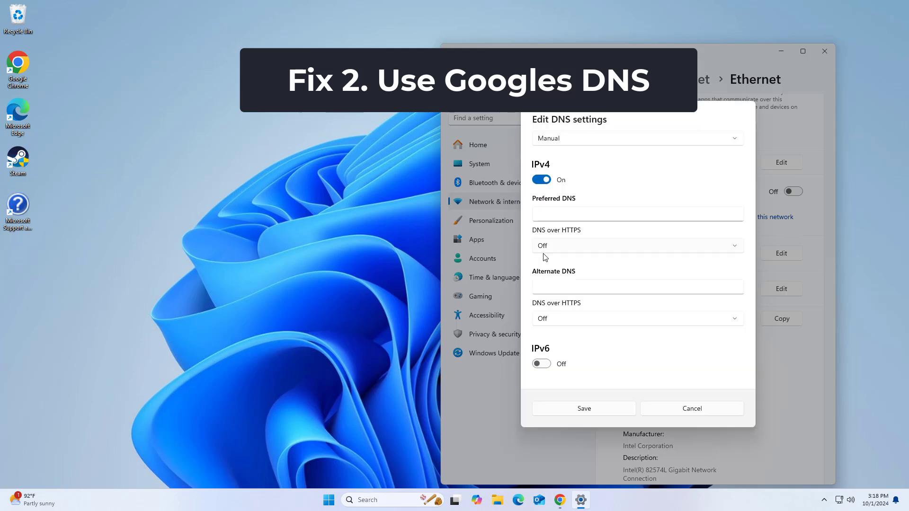
pyautogui.click(552, 213)
pyautogui.write('8.8.8.8')
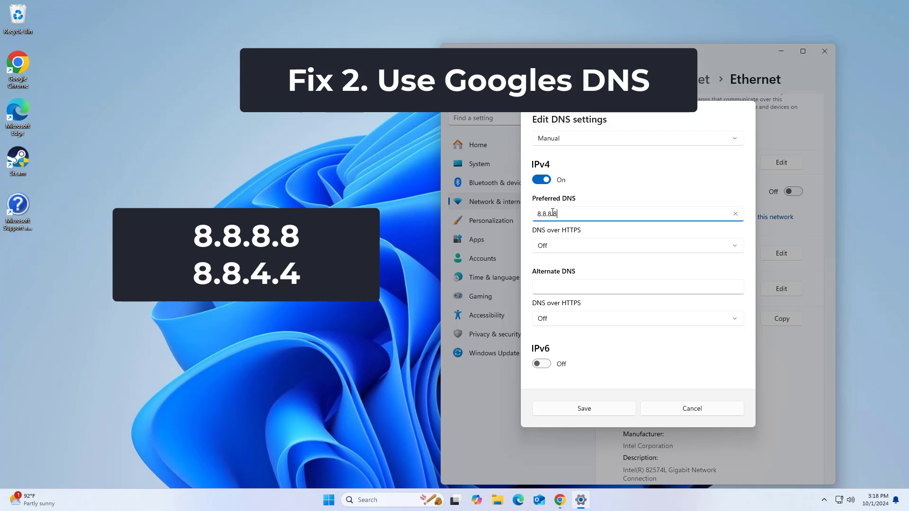
pyautogui.click(571, 285)
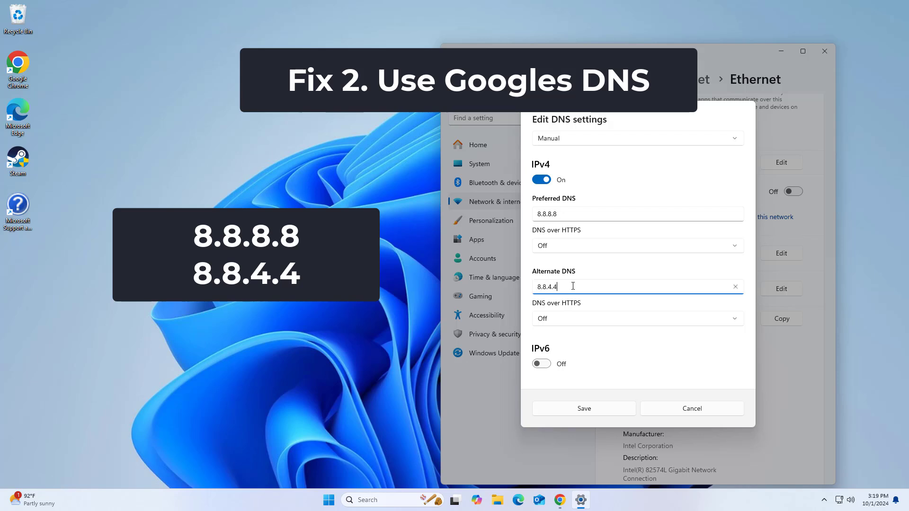
pyautogui.click(609, 410)
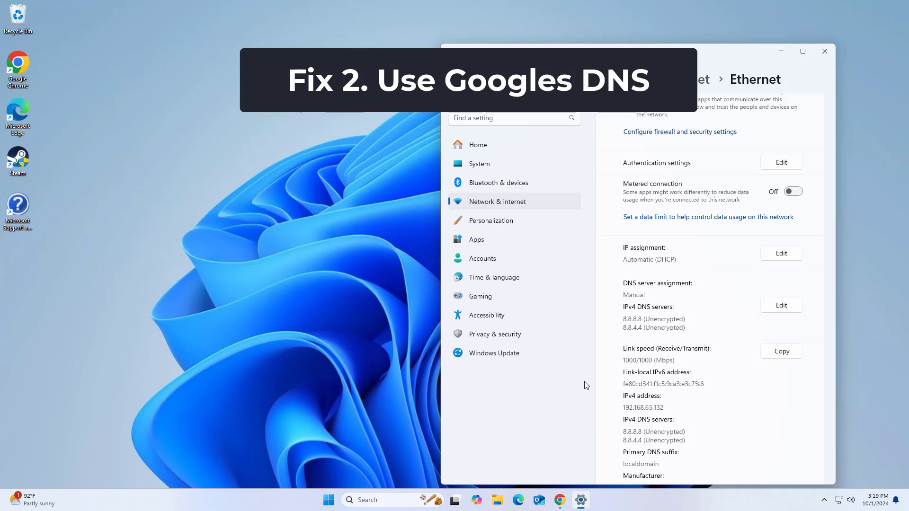
pyautogui.click(824, 51)
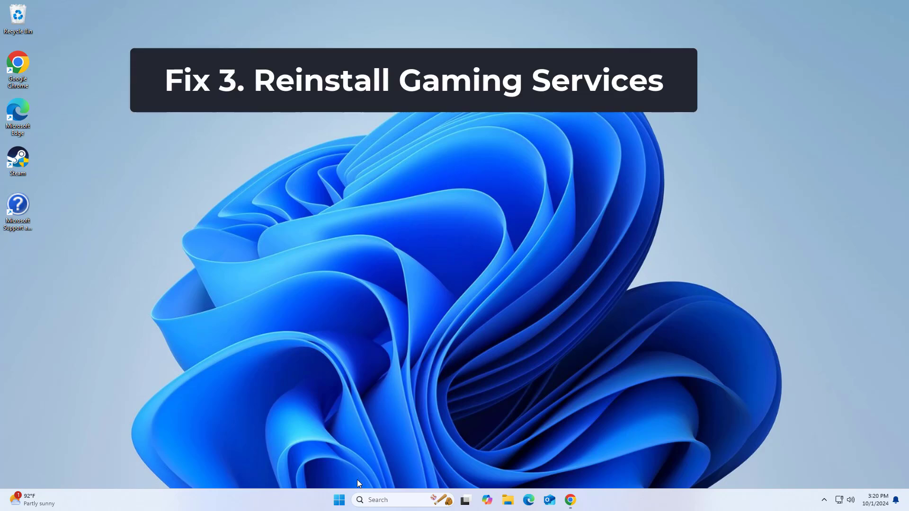
# - Uninstall Gaming Services from the installed apps list and close Settings
pyautogui.rightClick(340, 500)
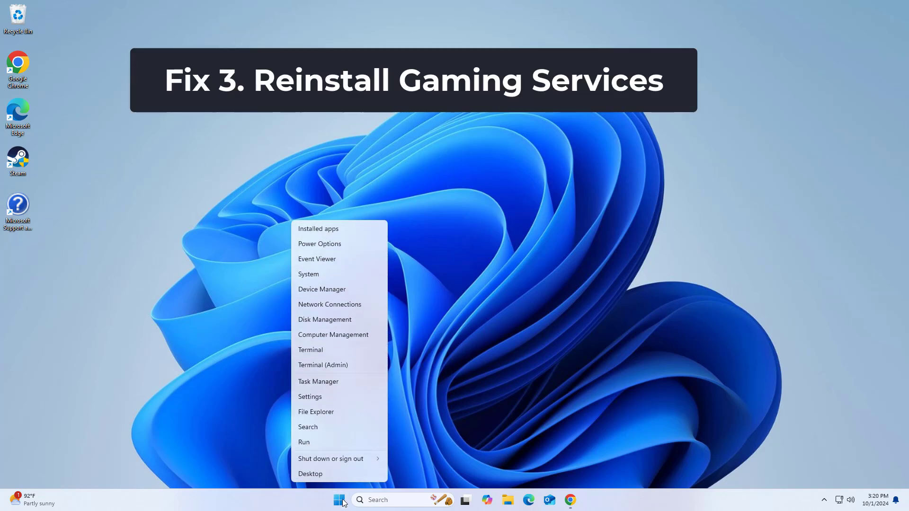
pyautogui.click(326, 229)
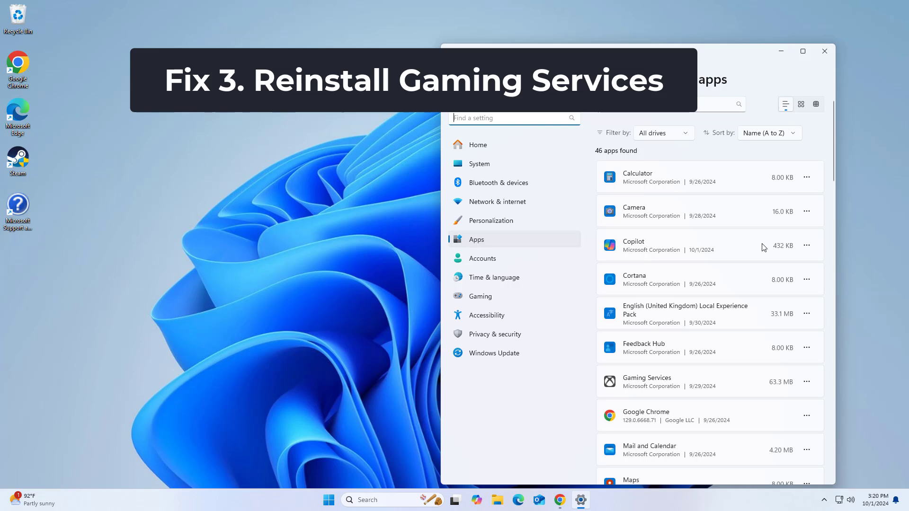
pyautogui.scroll(-3, 679, 269)
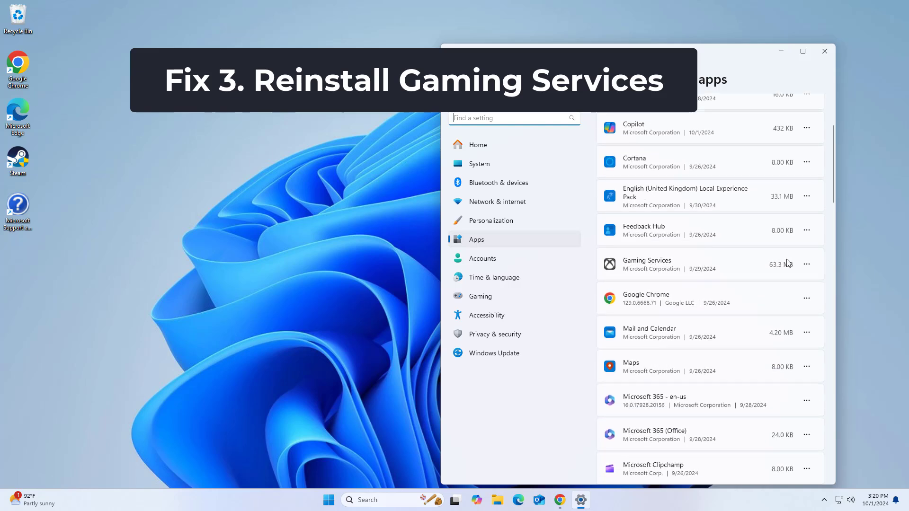
pyautogui.click(805, 266)
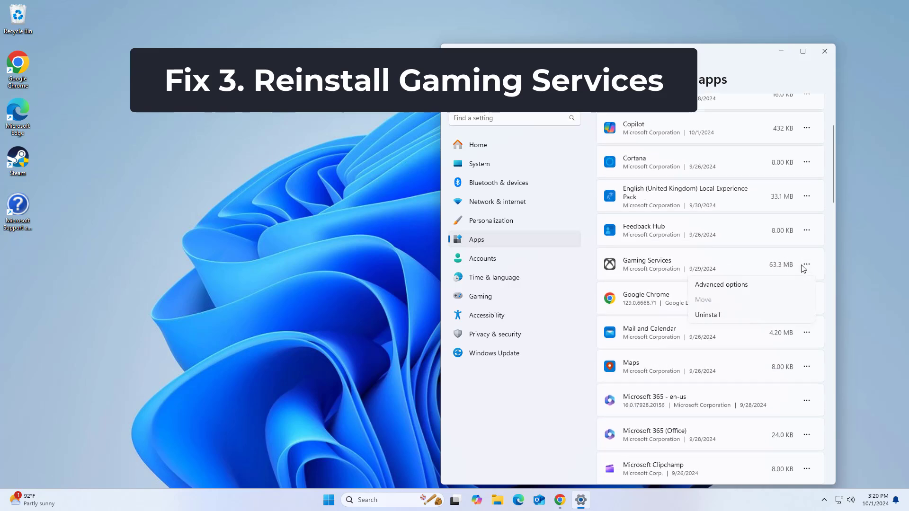
pyautogui.click(732, 315)
pyautogui.click(787, 315)
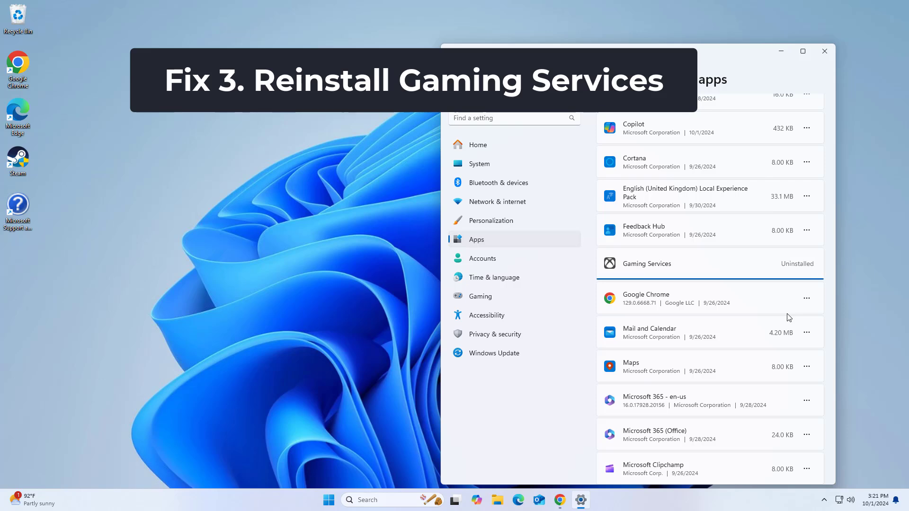
pyautogui.click(824, 51)
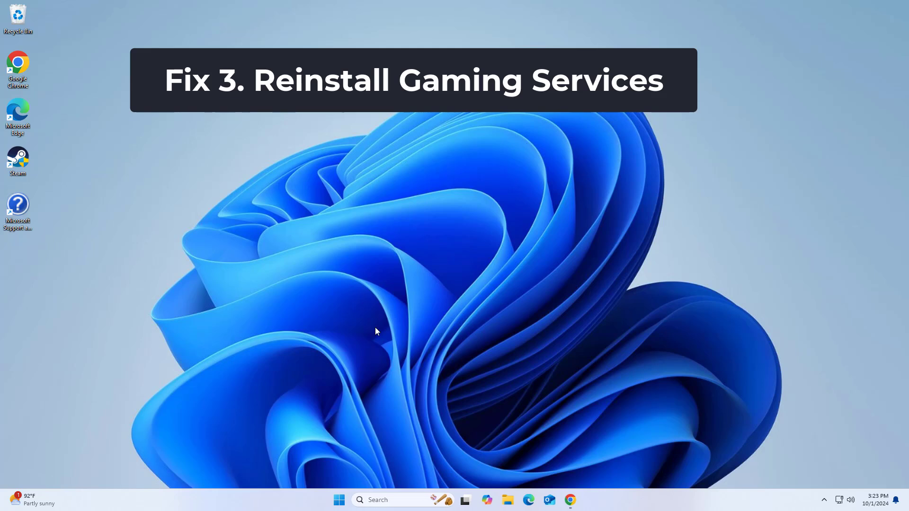
# - Search for "powershell", run Windows PowerShell as administrator, and move its window toward the middle of the desktop
pyautogui.click(399, 499)
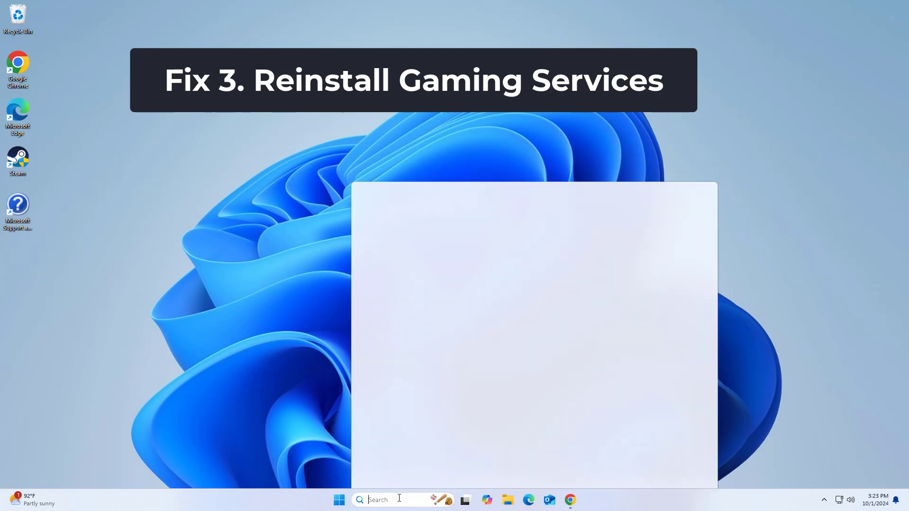
pyautogui.write('powershell')
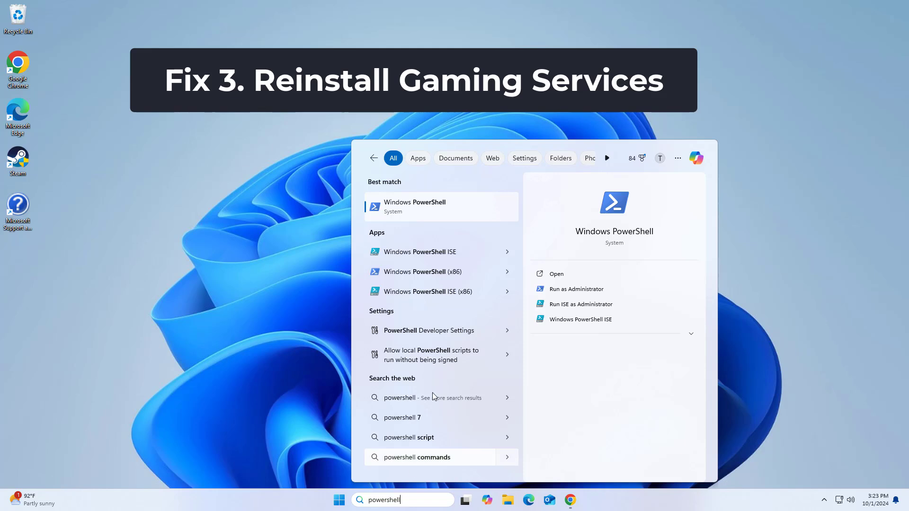
pyautogui.rightClick(443, 205)
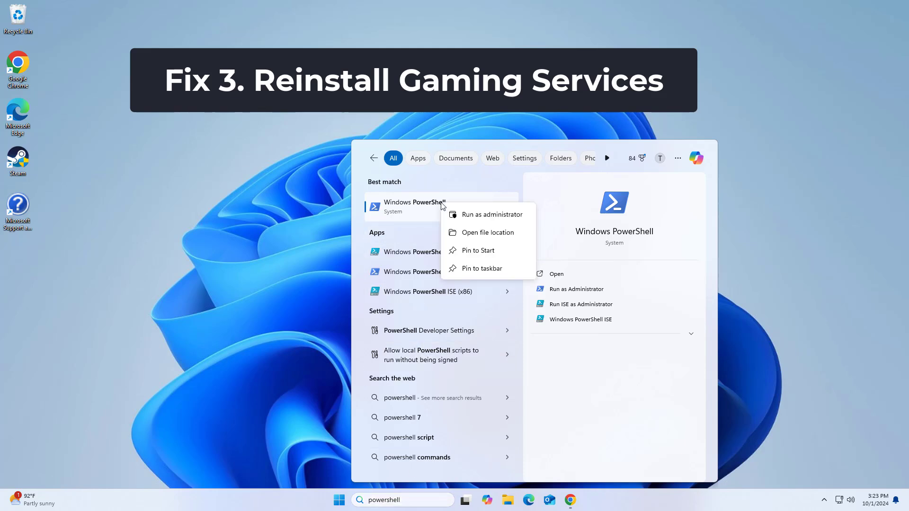
pyautogui.click(485, 217)
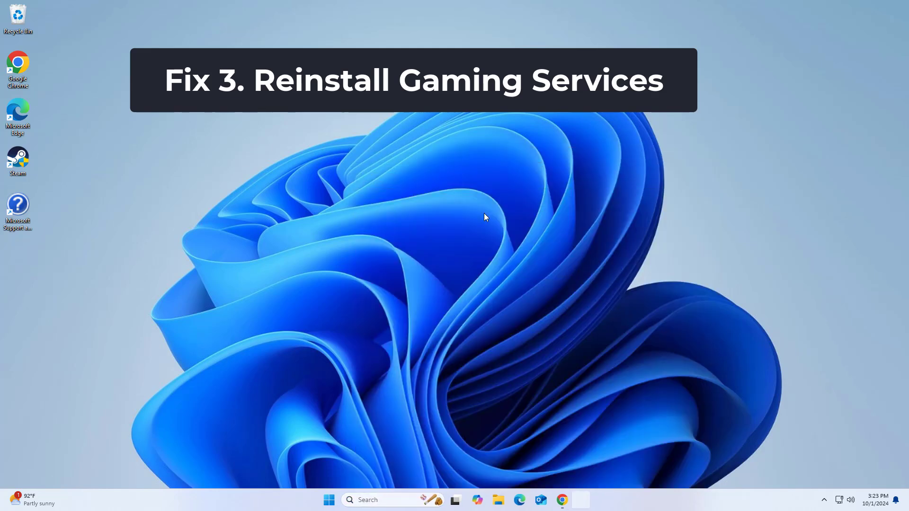
pyautogui.click(411, 324)
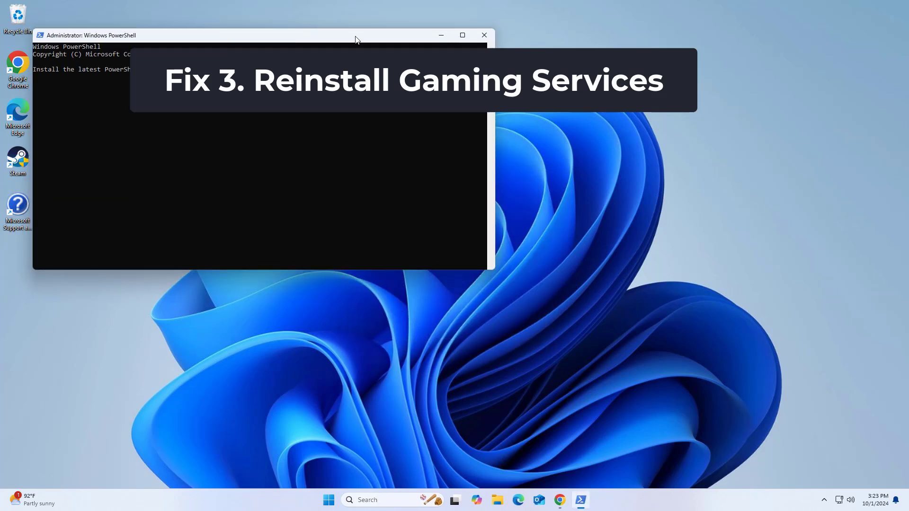
pyautogui.moveTo(352, 36); pyautogui.dragTo(497, 142)
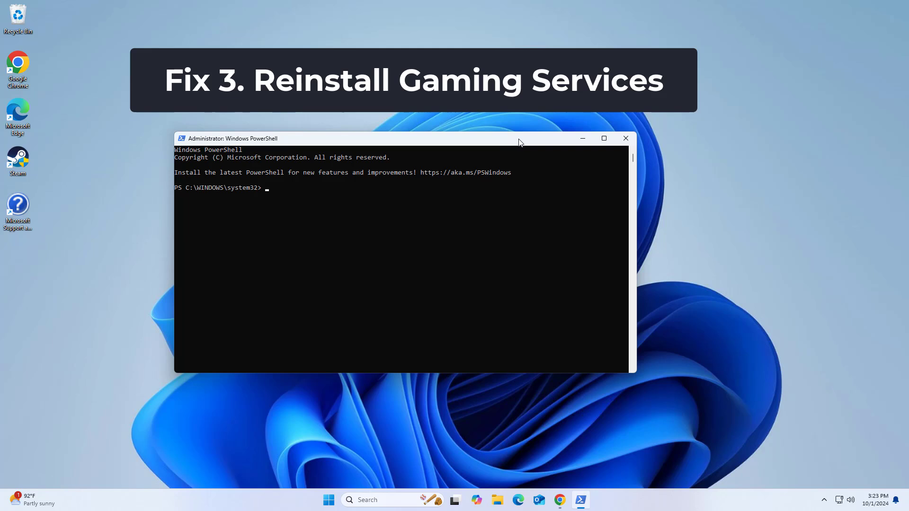
# - Paste and run the command "start ms-windows-store://pdp/?productid=9MWPM2CQNLHN" in PowerShell to open the Gaming Services Store page
pyautogui.rightClick(520, 142)
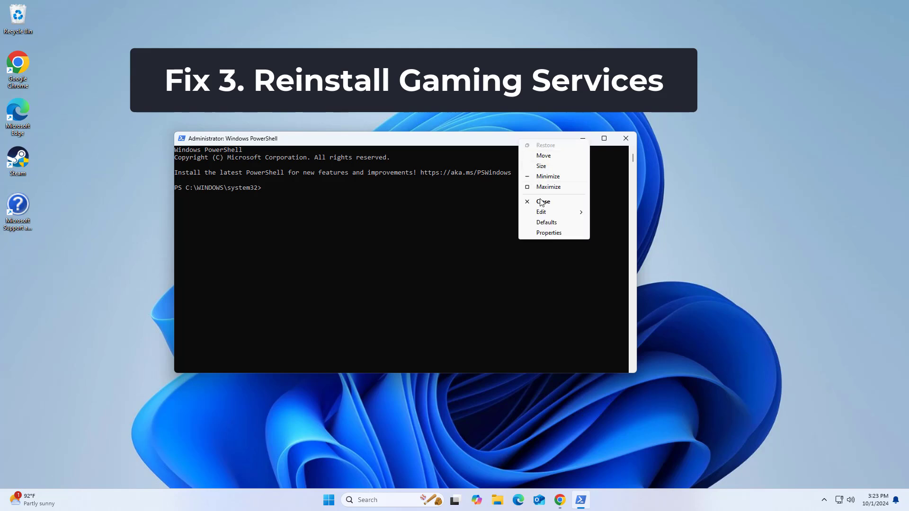
pyautogui.moveTo(544, 212)
pyautogui.click(611, 233)
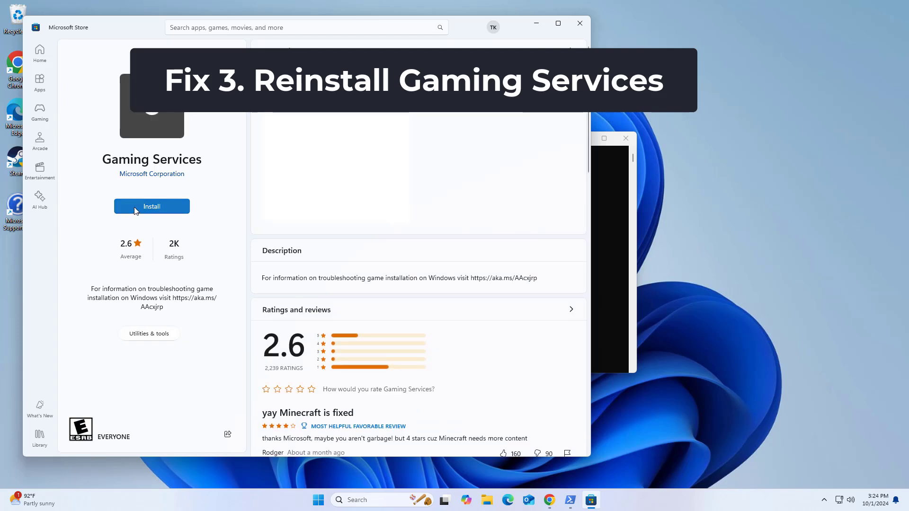
# - Install Gaming Services from its Microsoft Store page, allowing the changes to the device, and open the full list of its reviews
pyautogui.click(136, 211)
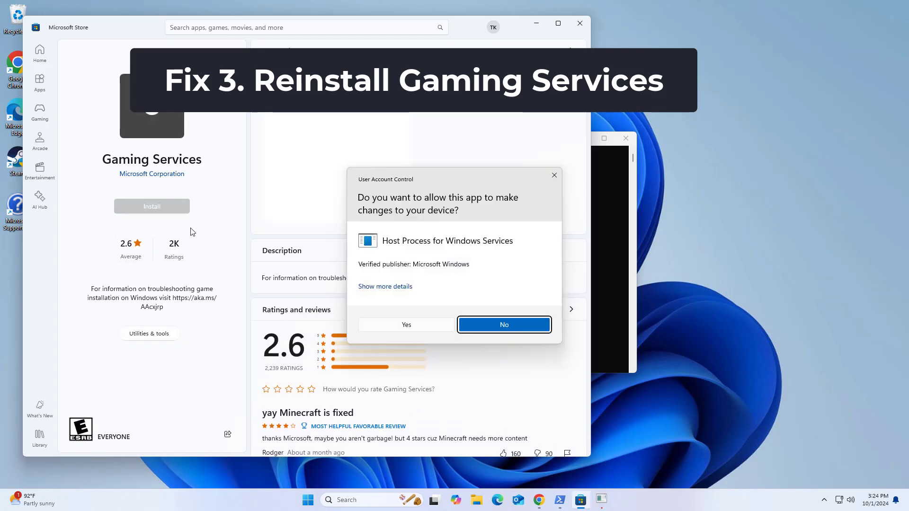
pyautogui.click(410, 324)
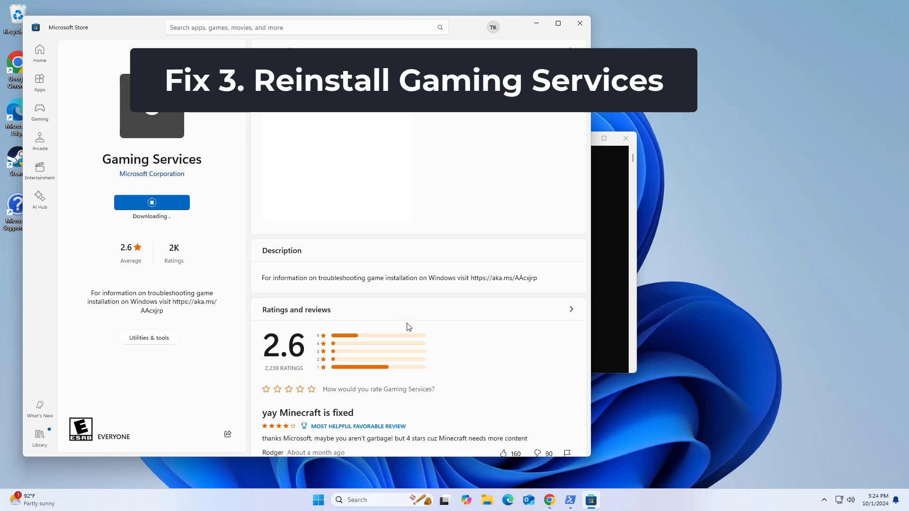
pyautogui.scroll(-2, 409, 327)
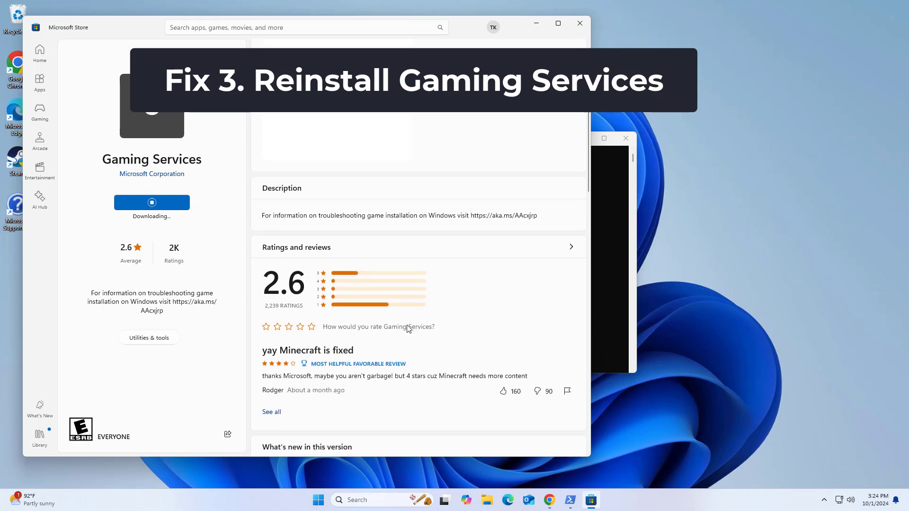
pyautogui.click(273, 412)
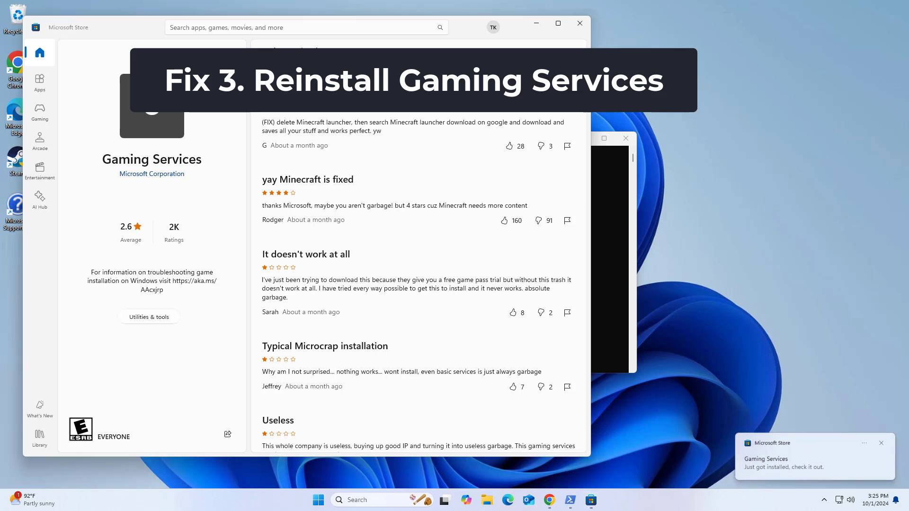
# - Close the Microsoft Store and PowerShell windows
pyautogui.click(580, 23)
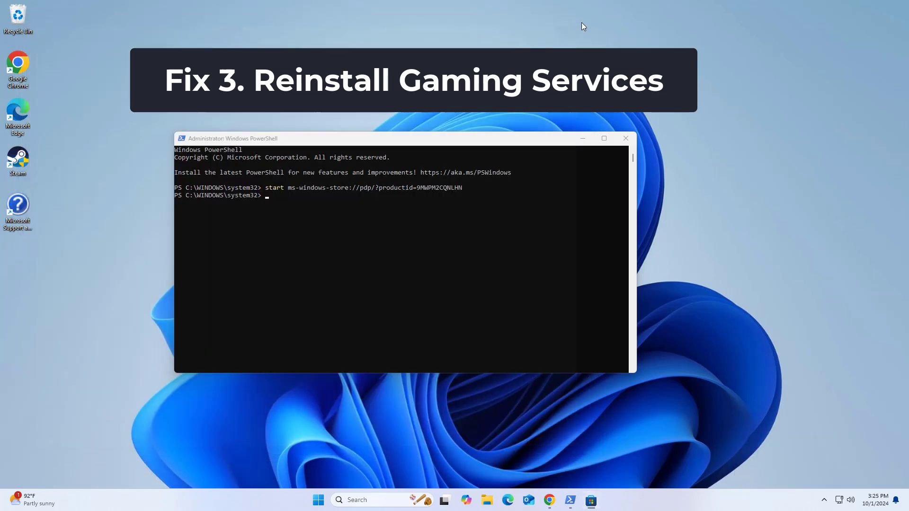
pyautogui.click(626, 138)
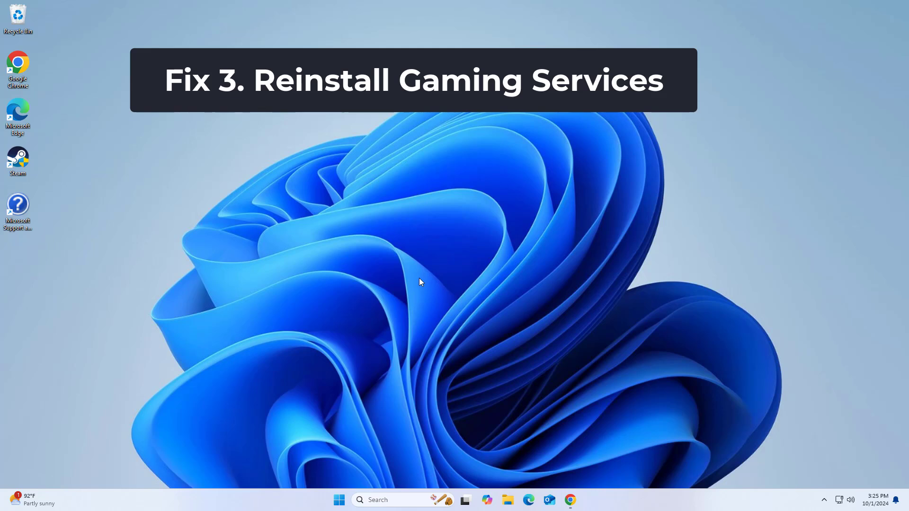